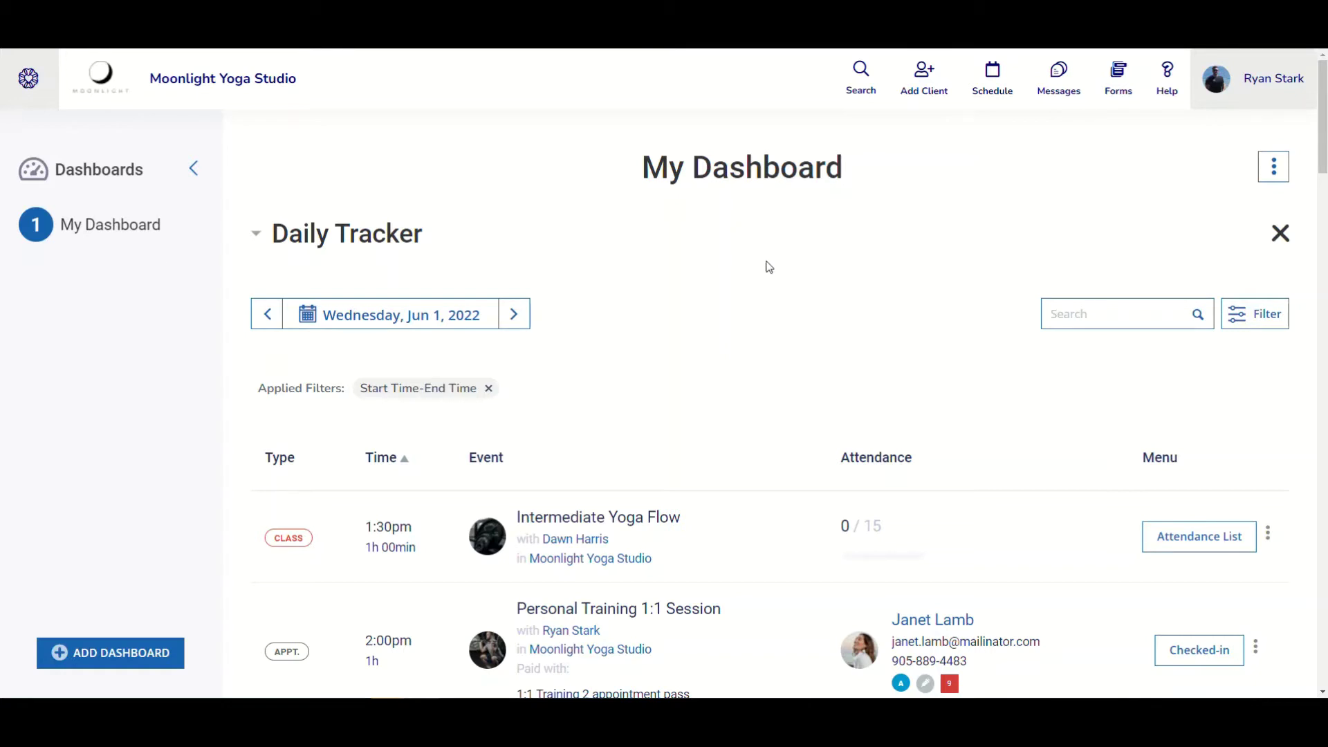
- Open the Passes & Memberships page of the first recently viewed client's account
click(861, 82)
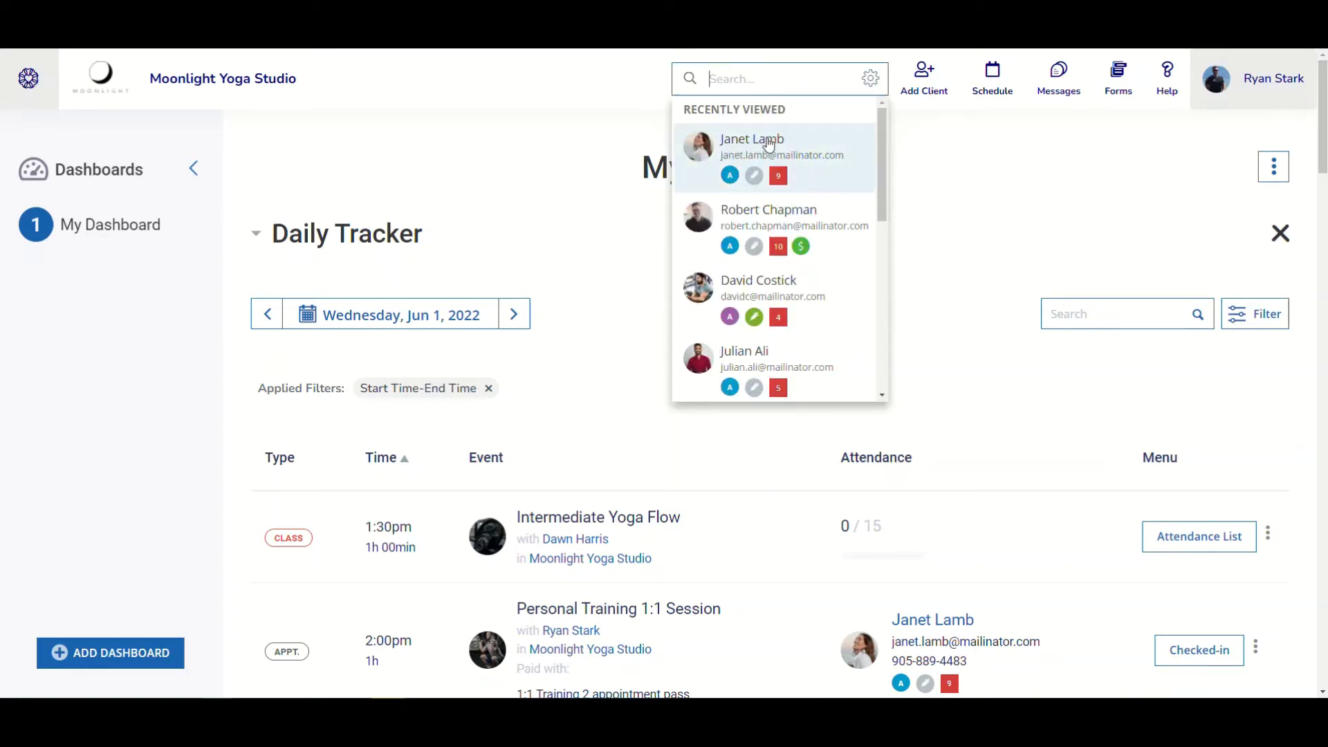
click(825, 151)
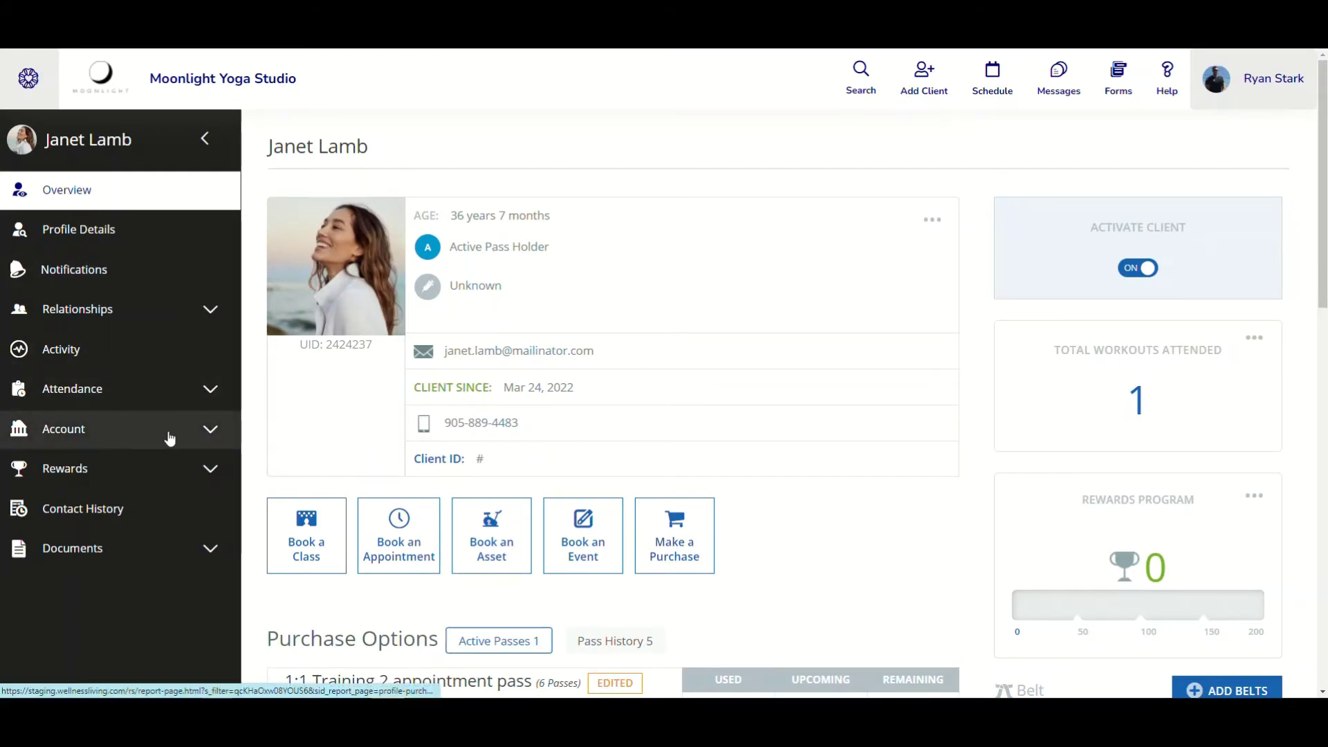
click(205, 435)
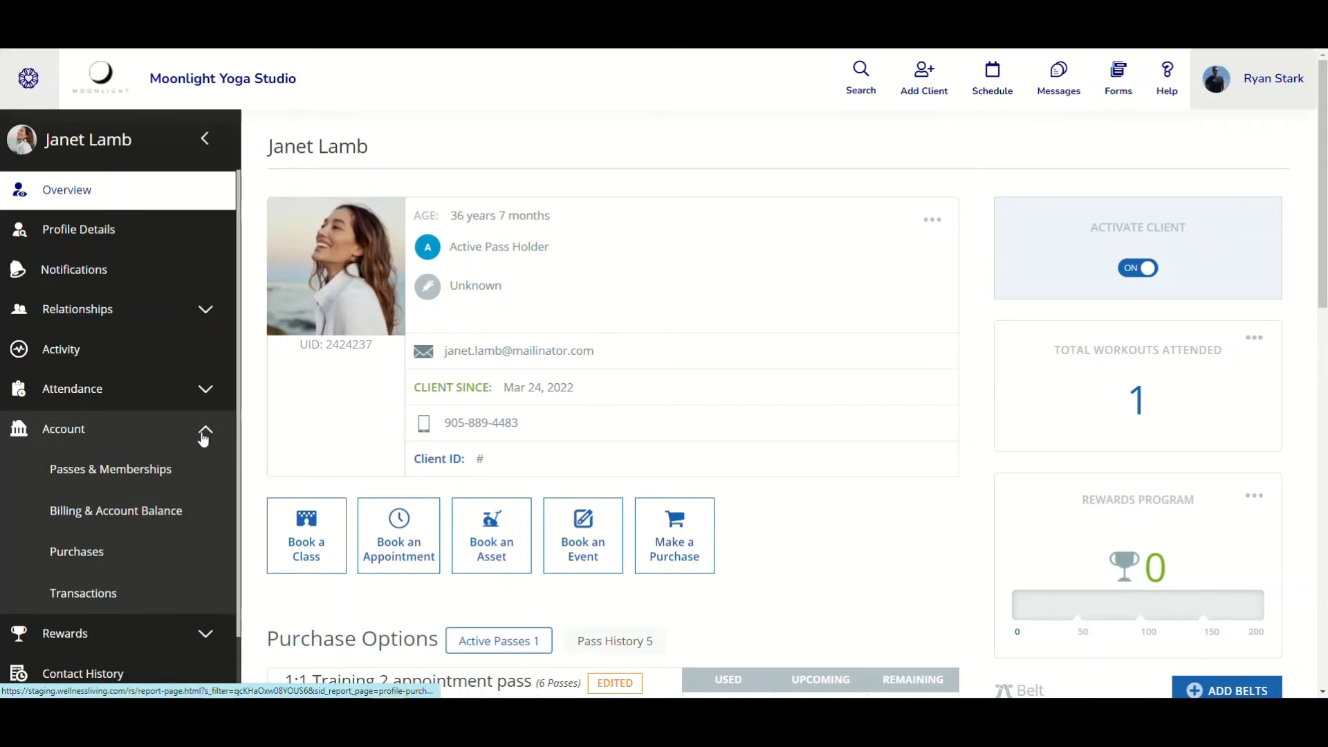
click(108, 470)
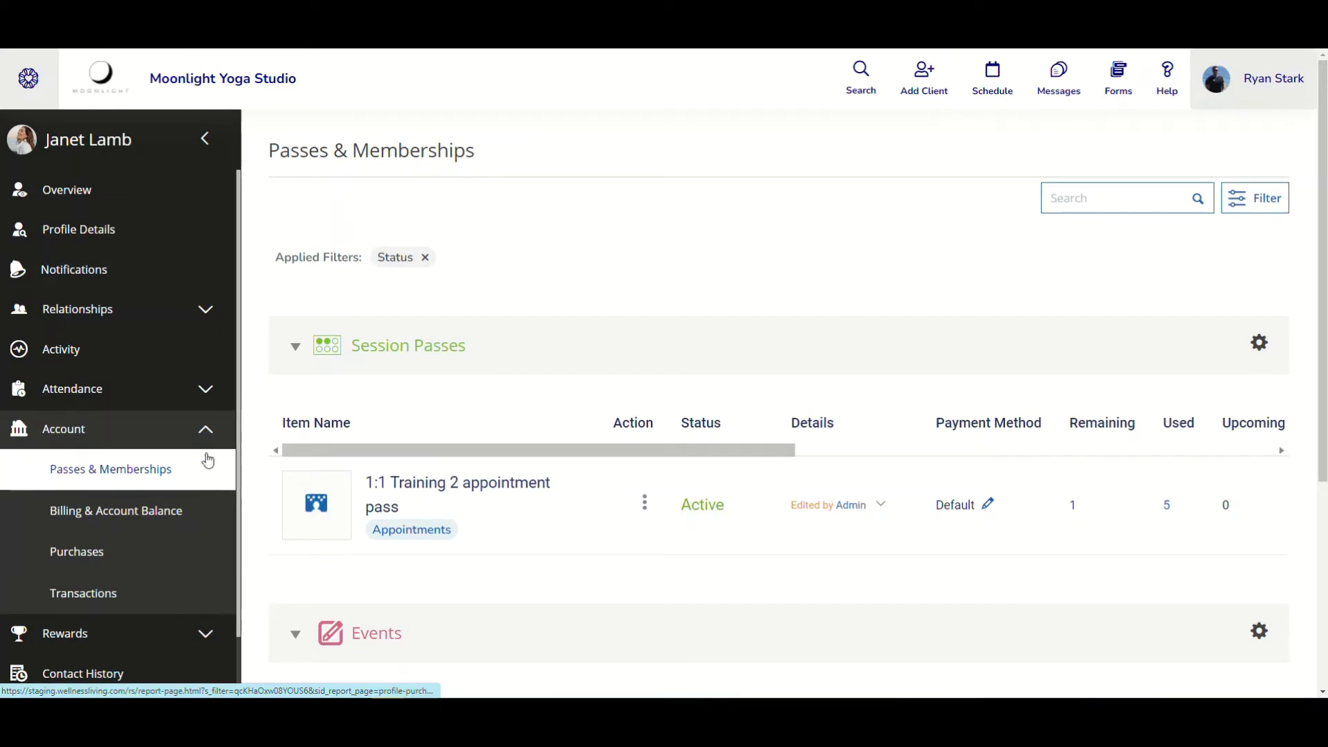
- Deactivate the remaining sessions of the client's active Nutrition/Cleansing Workshop (Members Only) event purchase
scroll(261, 429, down, 2)
scroll(261, 429, down, 5)
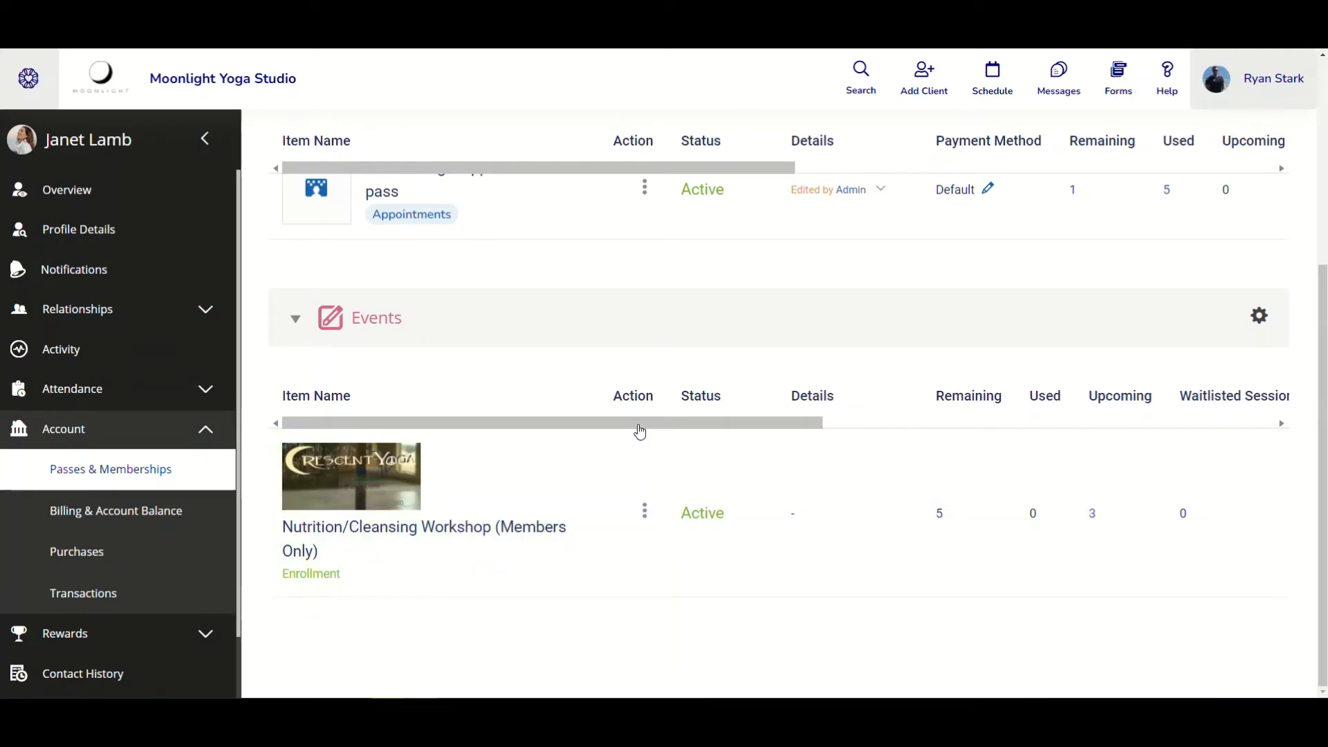
click(645, 510)
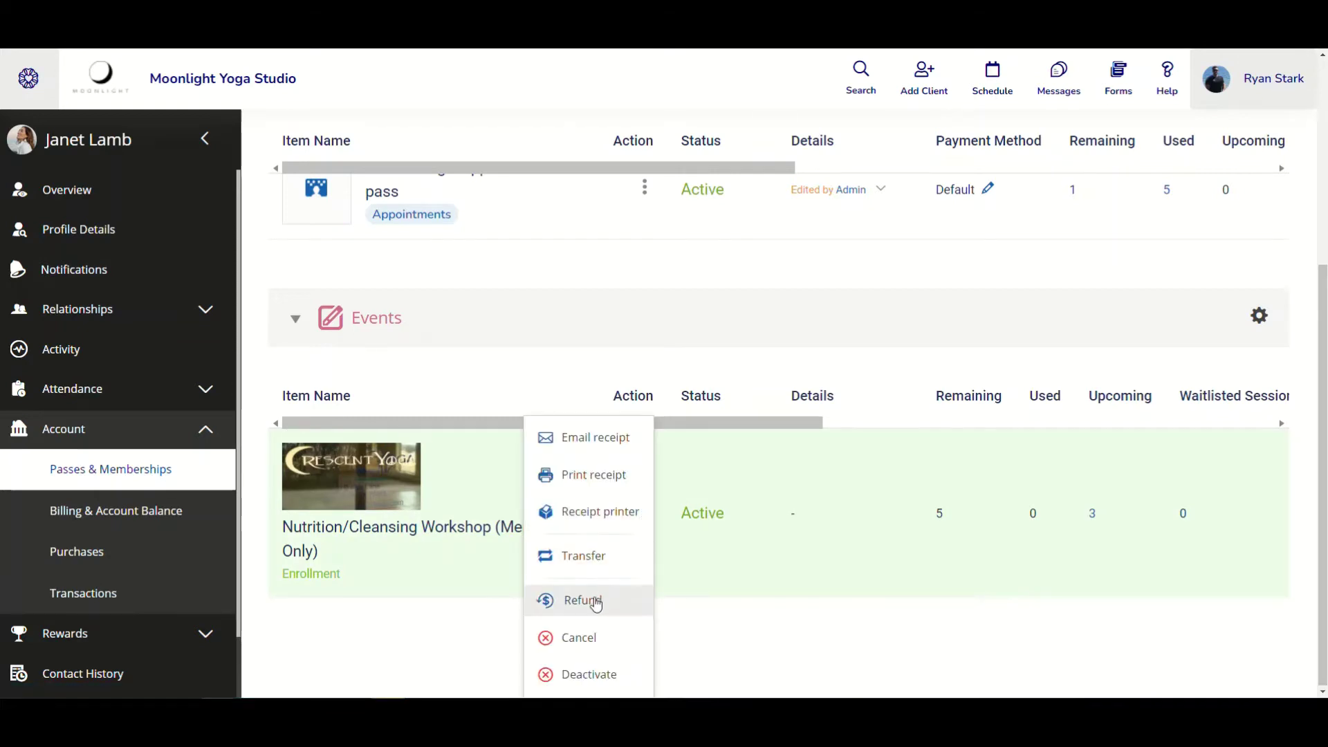
click(576, 674)
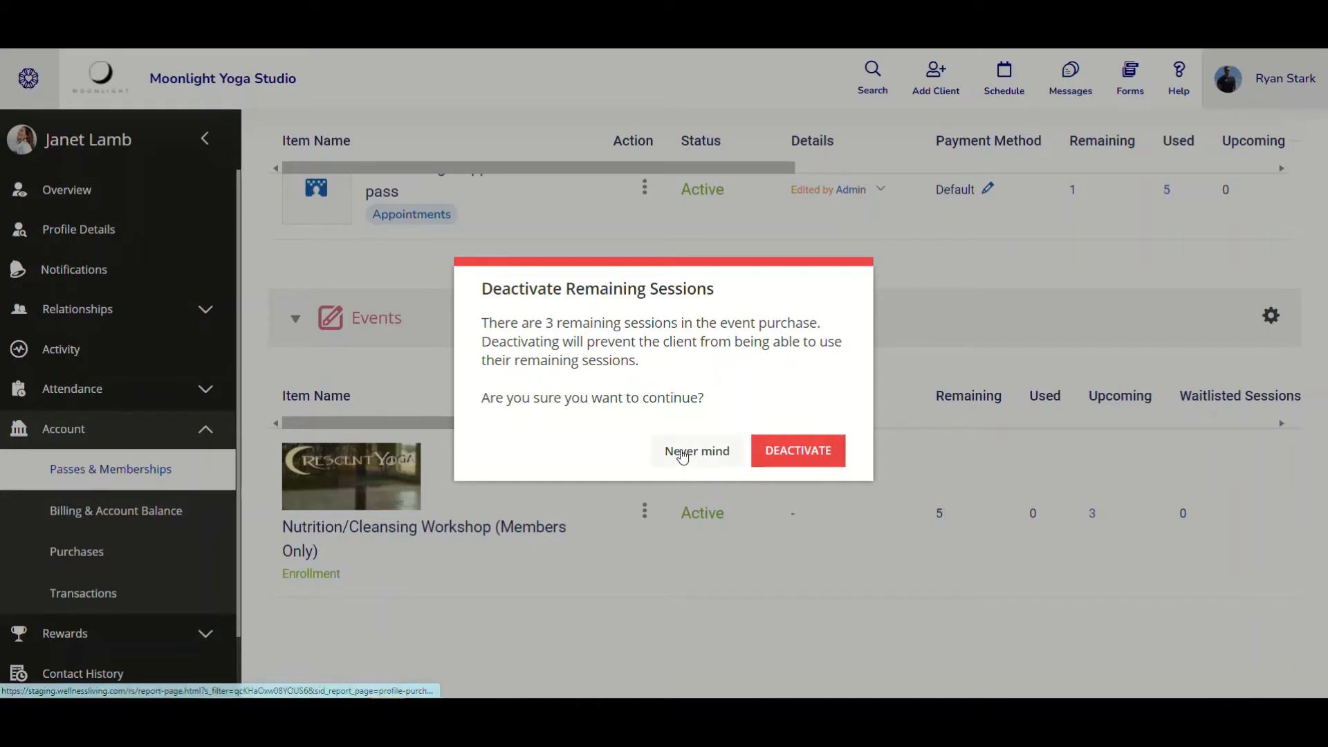
click(798, 450)
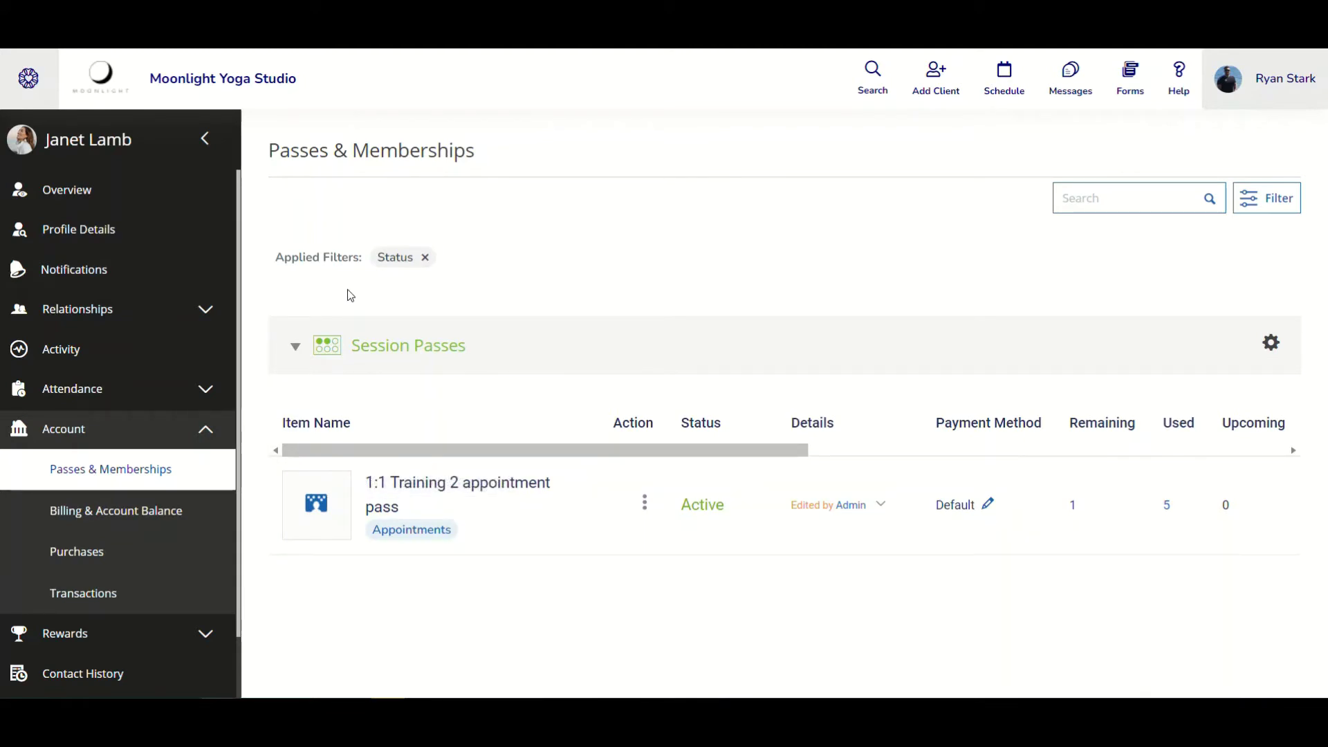
- Remove the Status filter and examine the deactivation details of the first Nutrition/Cleansing Workshop purchase under Events
click(425, 258)
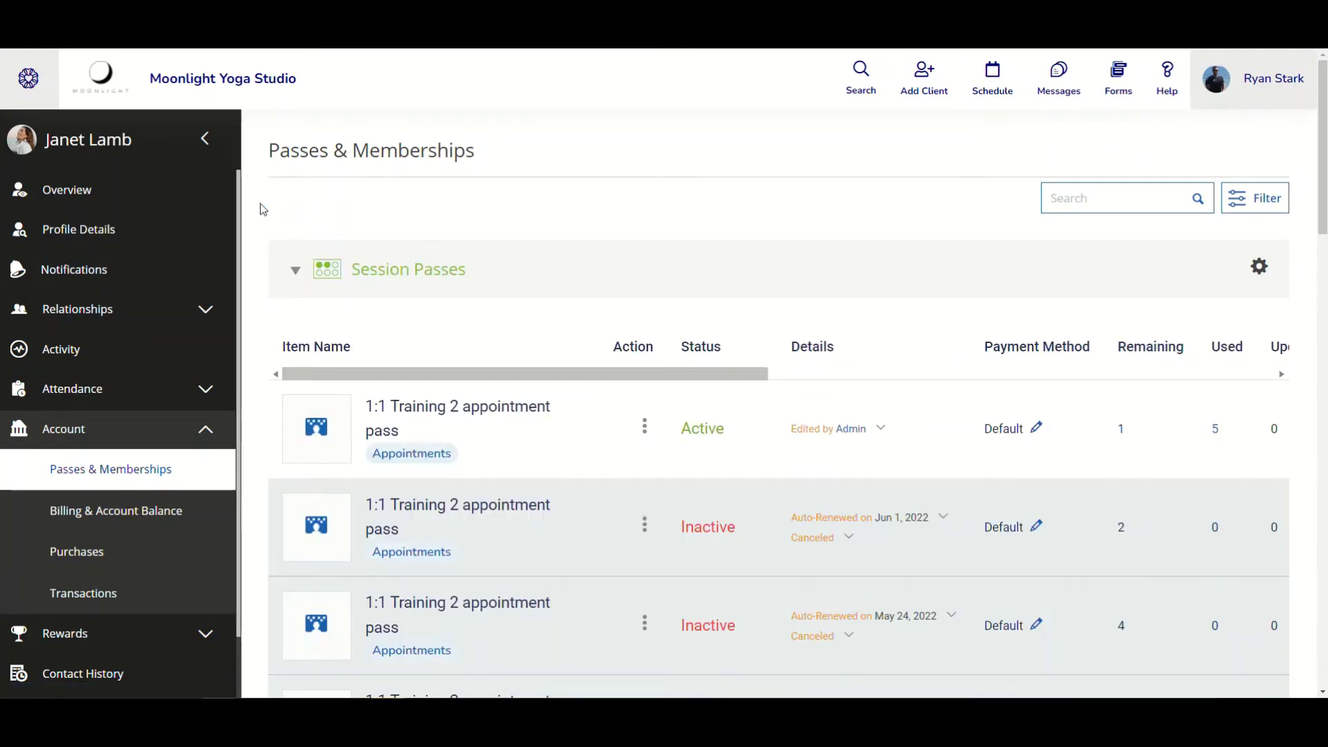
scroll(260, 207, down, 8)
scroll(259, 220, down, 5)
scroll(260, 220, up, 1)
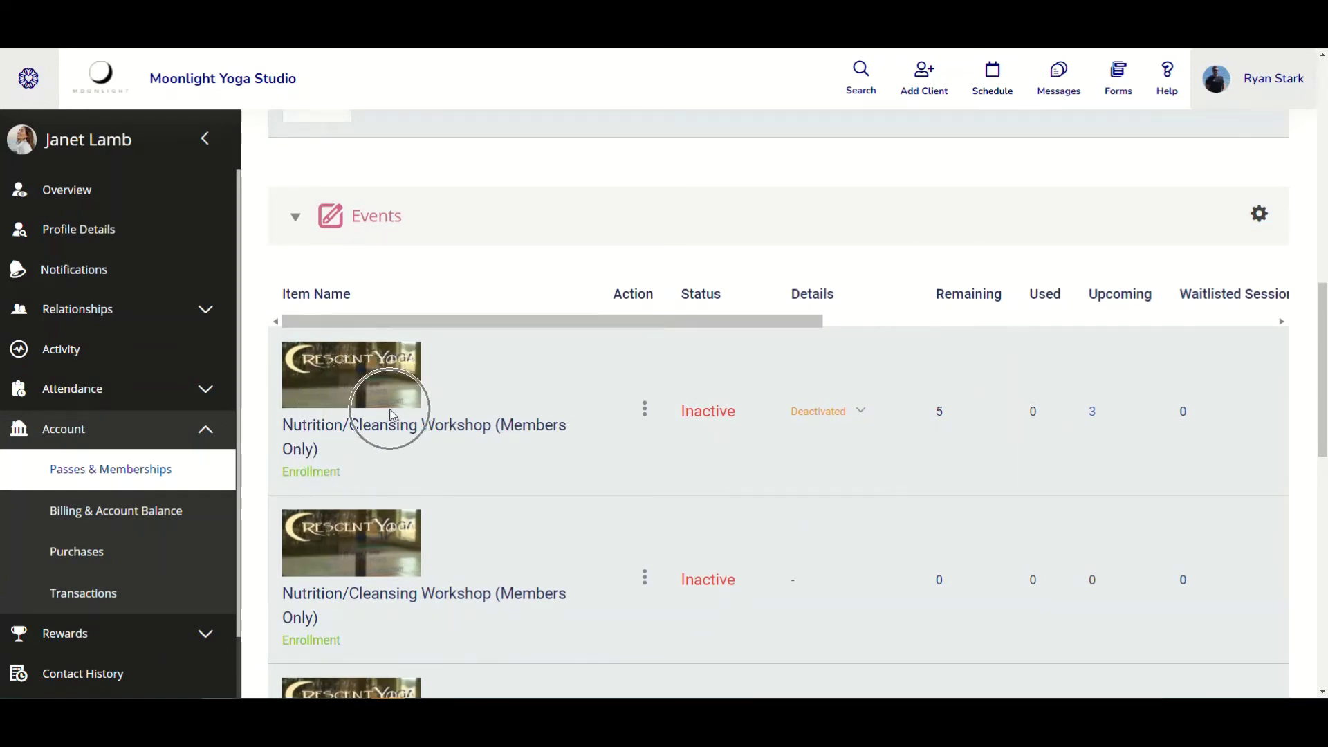
click(859, 410)
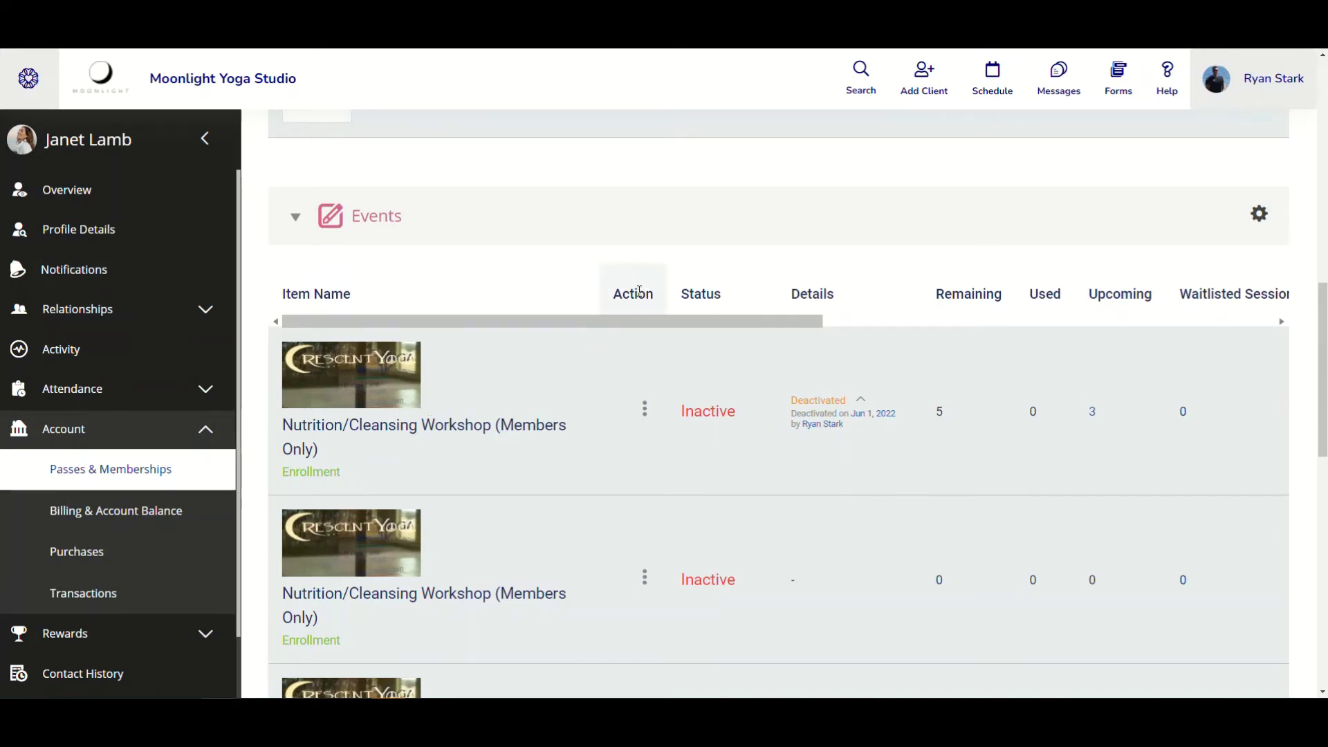
- Reactivate the remaining sessions of the deactivated Nutrition/Cleansing Workshop (Members Only) purchase
click(645, 409)
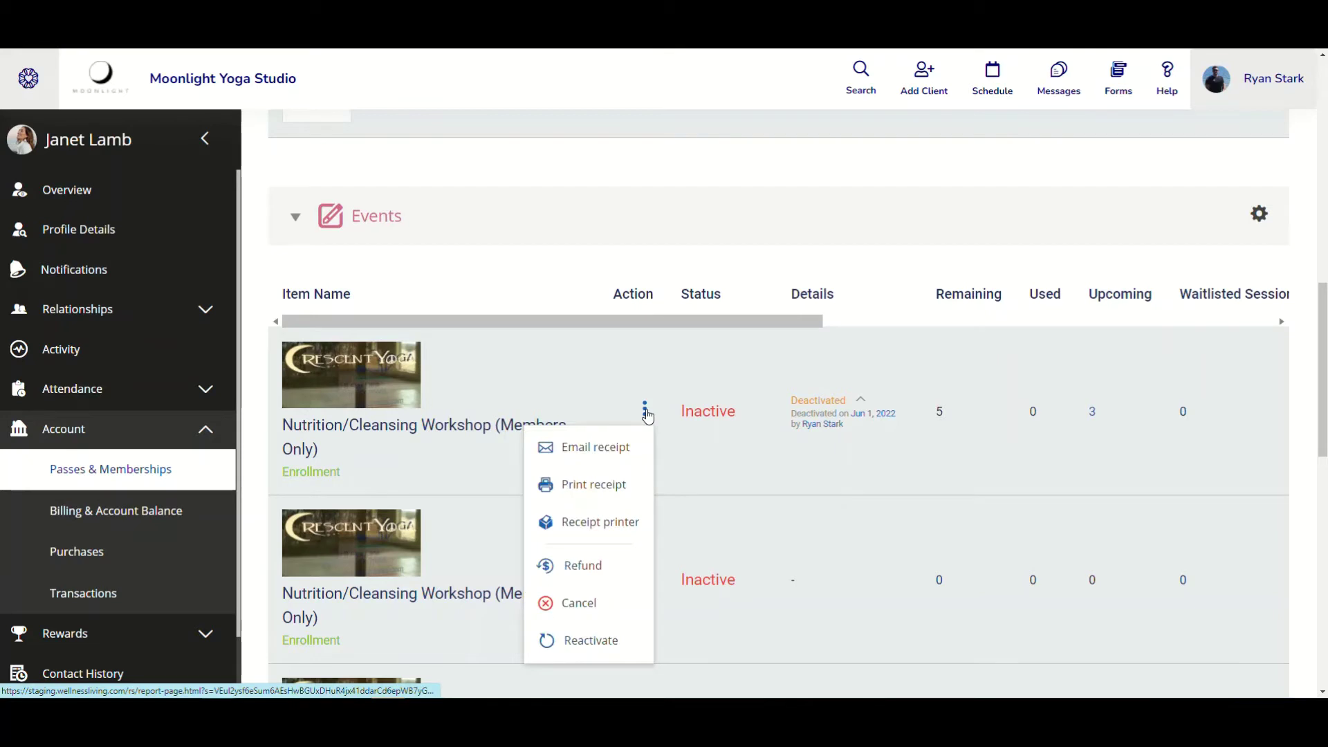
click(585, 643)
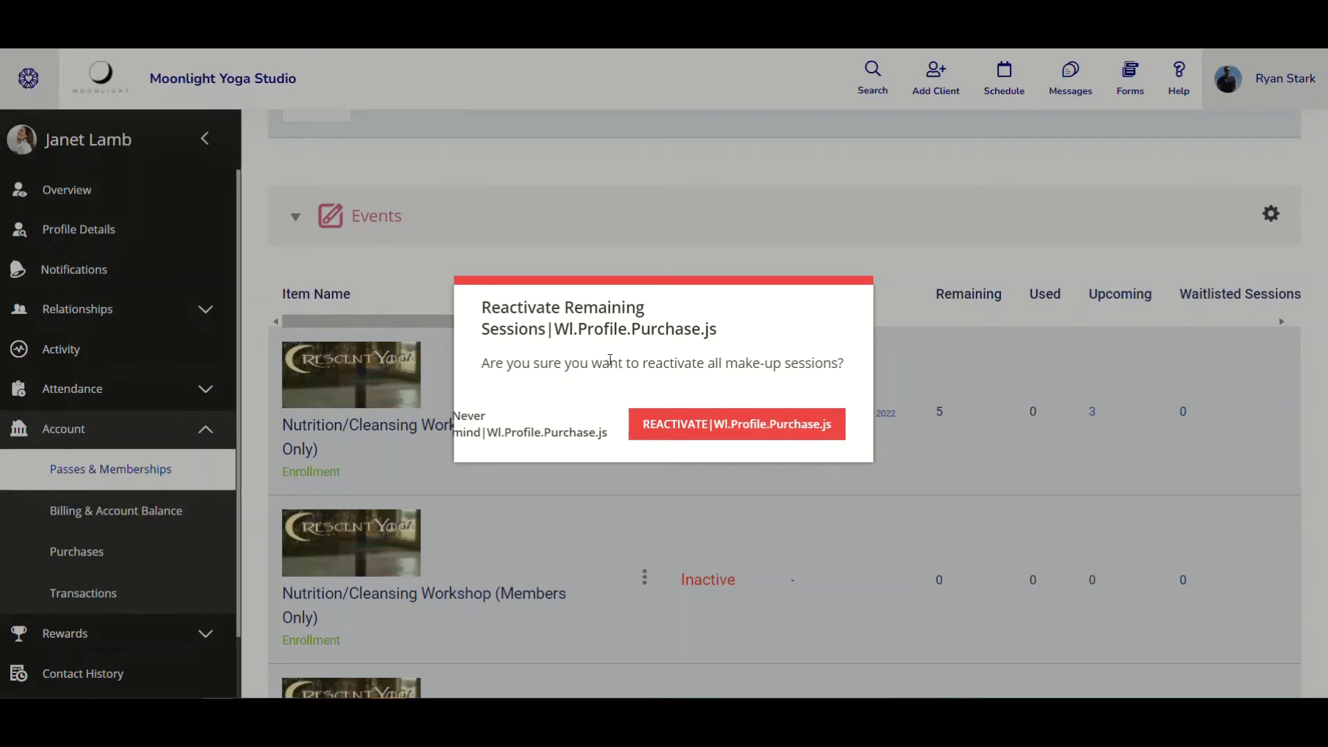
click(738, 428)
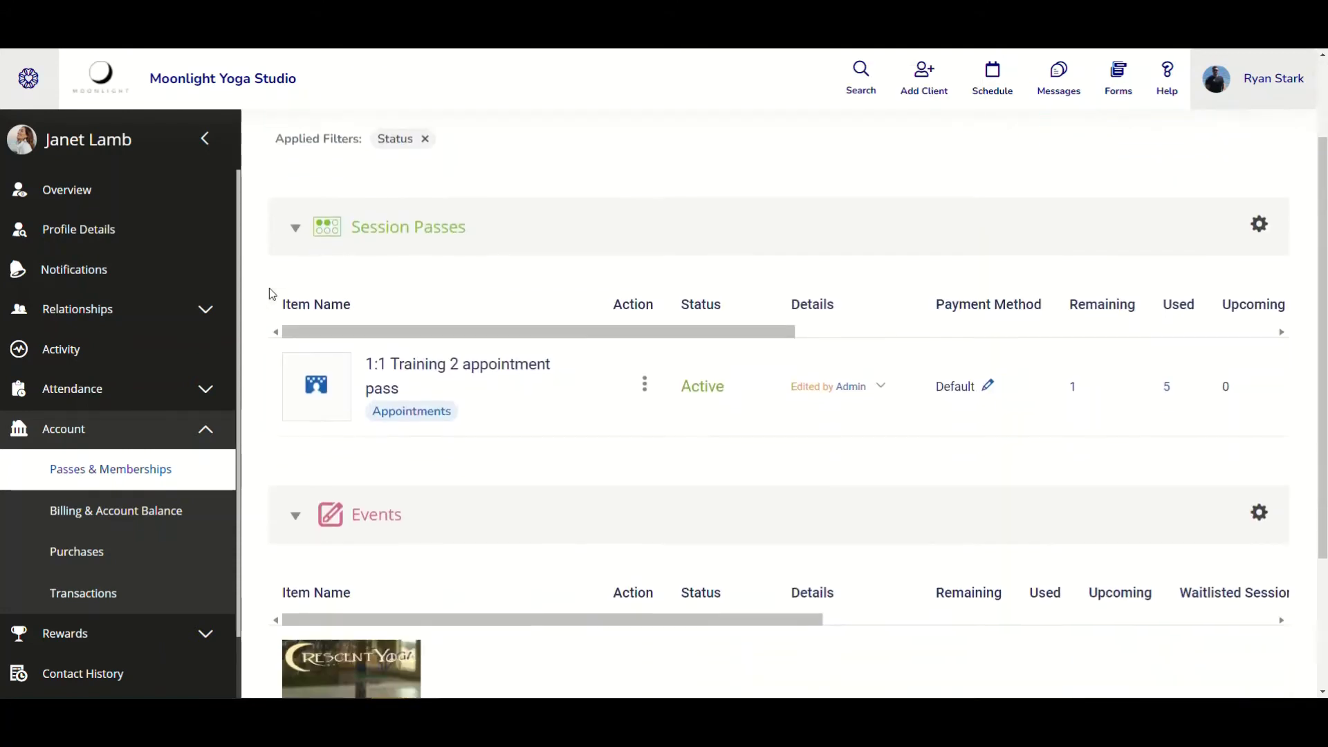
- Start a refund of the Nutrition/Cleansing Workshop purchase with Deactivate Purchase Option turned on, and cancel out of it
scroll(268, 287, down, 4)
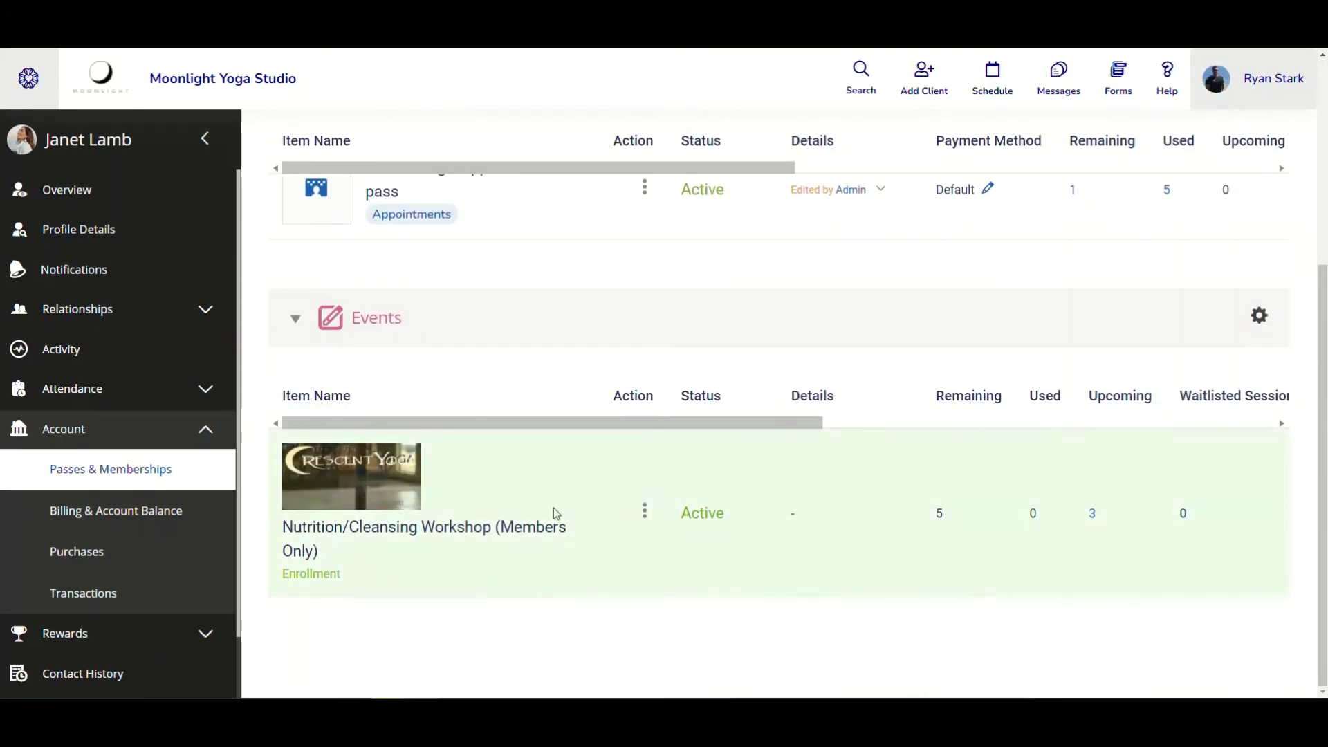
click(646, 512)
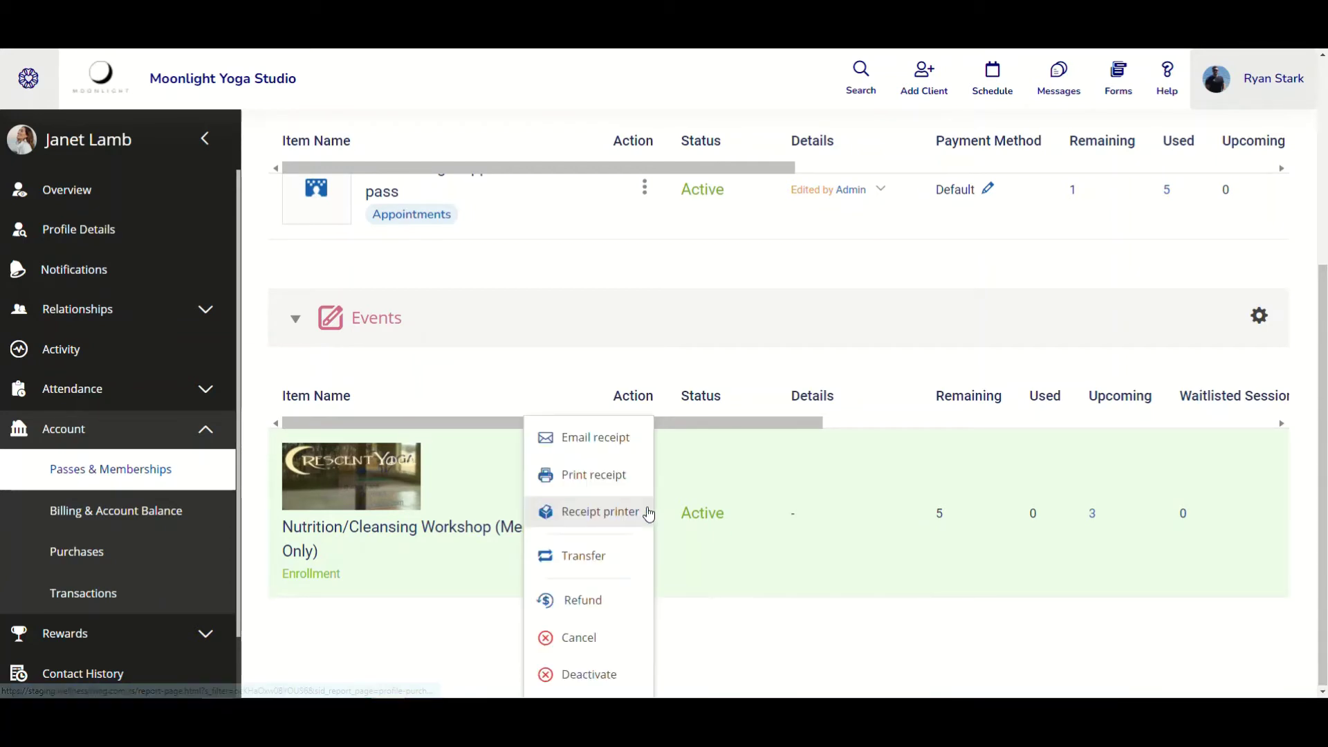
click(584, 607)
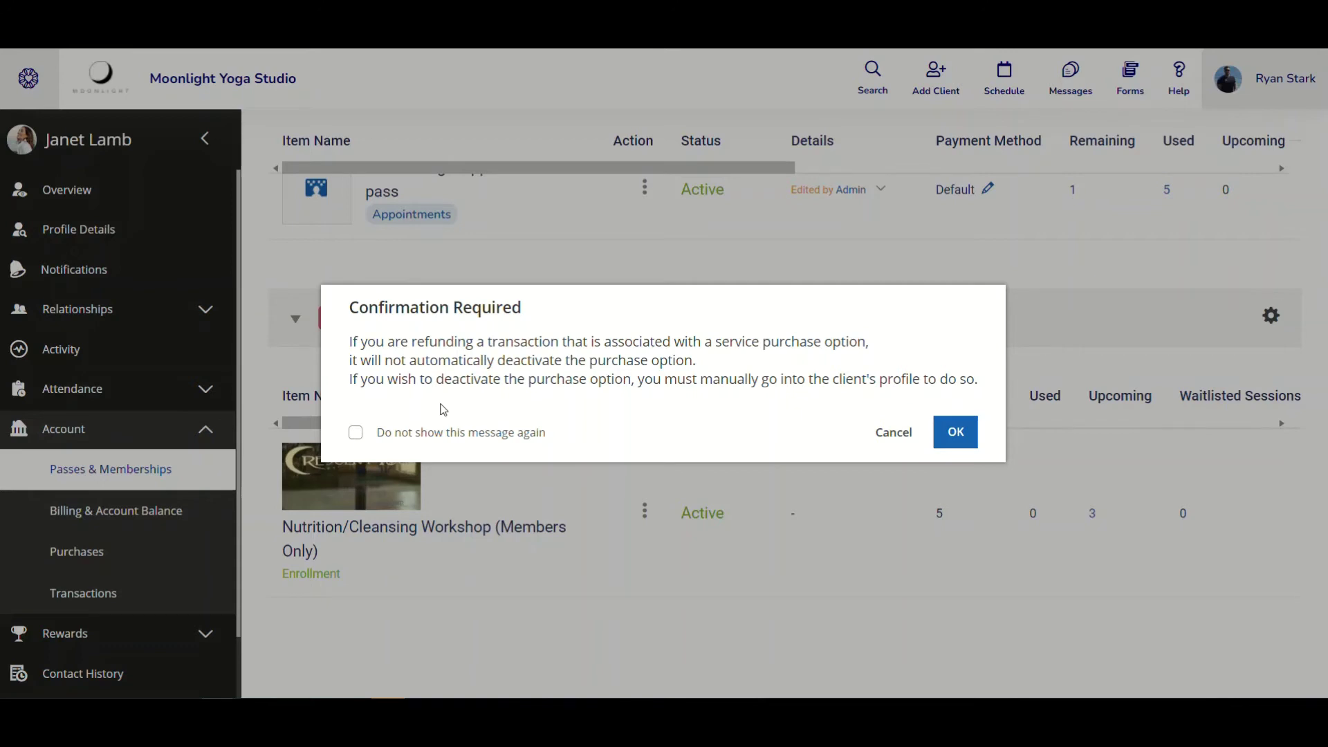
click(963, 432)
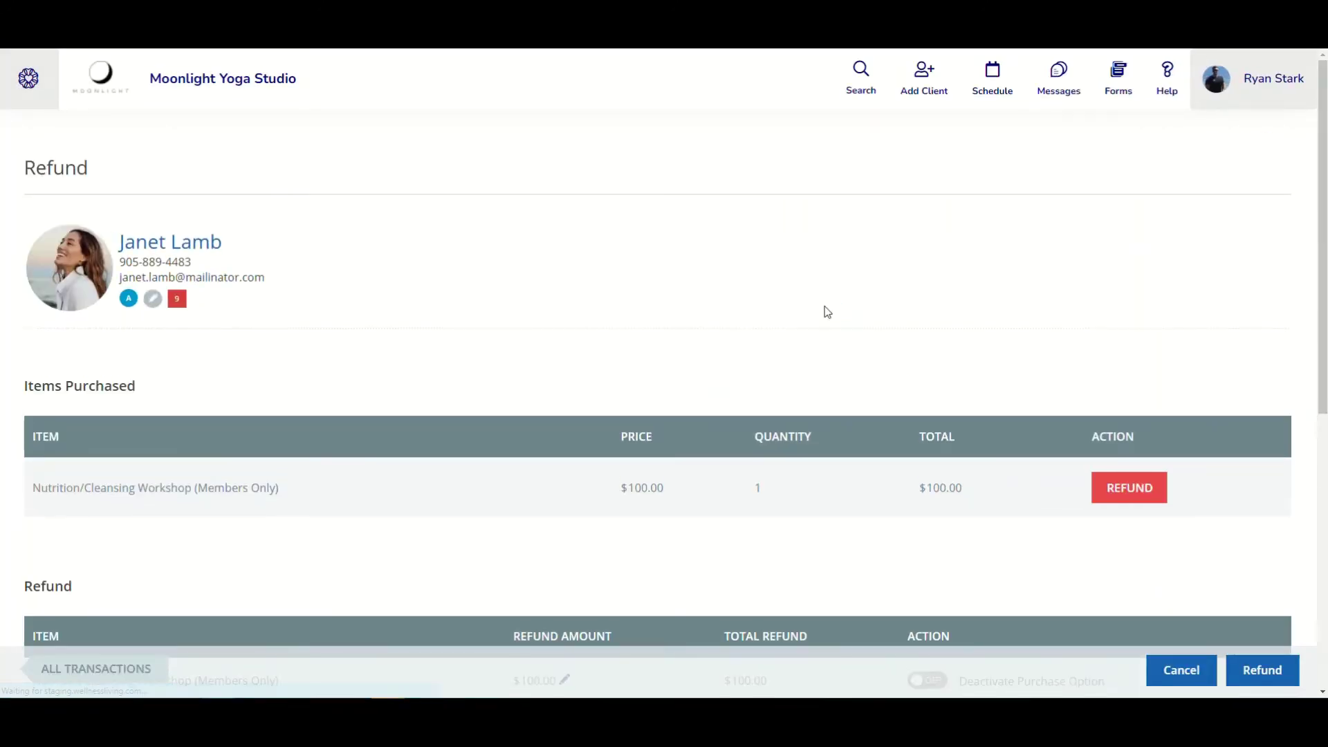
scroll(712, 290, down, 3)
scroll(711, 291, down, 1)
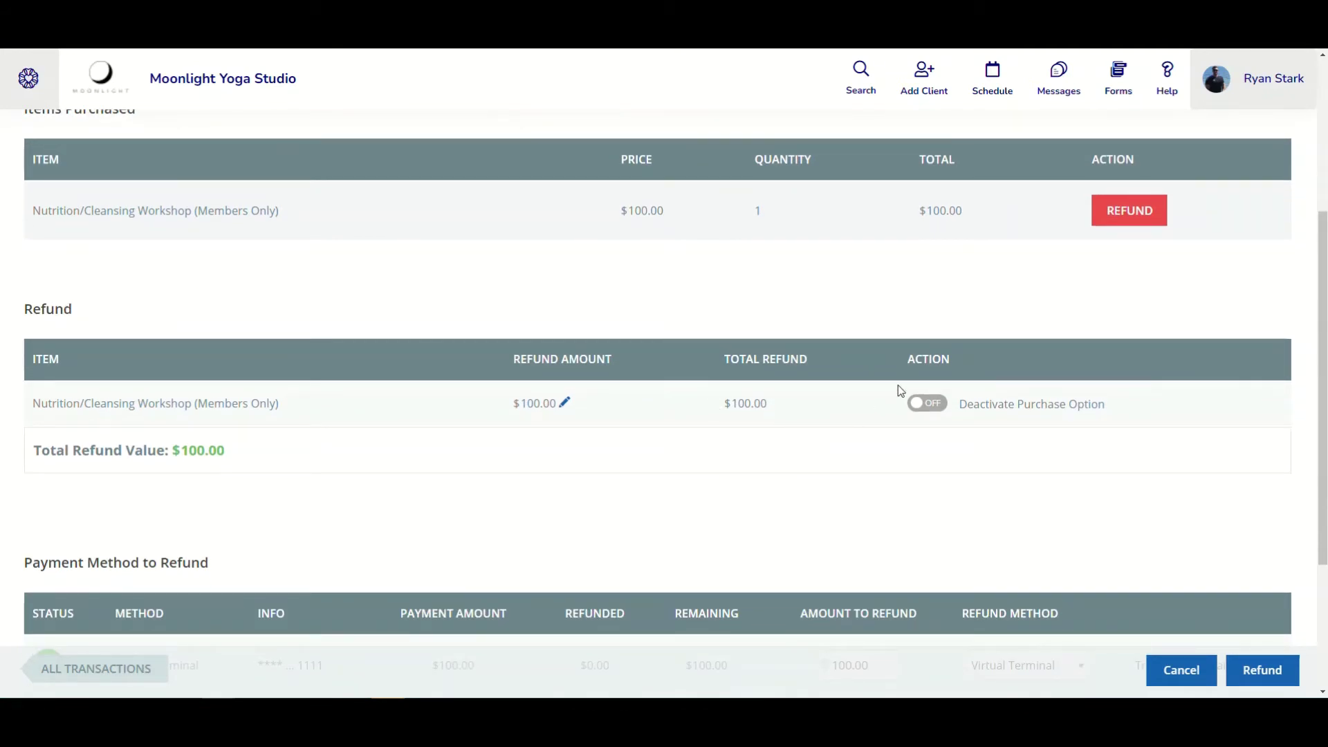
click(931, 413)
click(930, 408)
scroll(933, 411, down, 1)
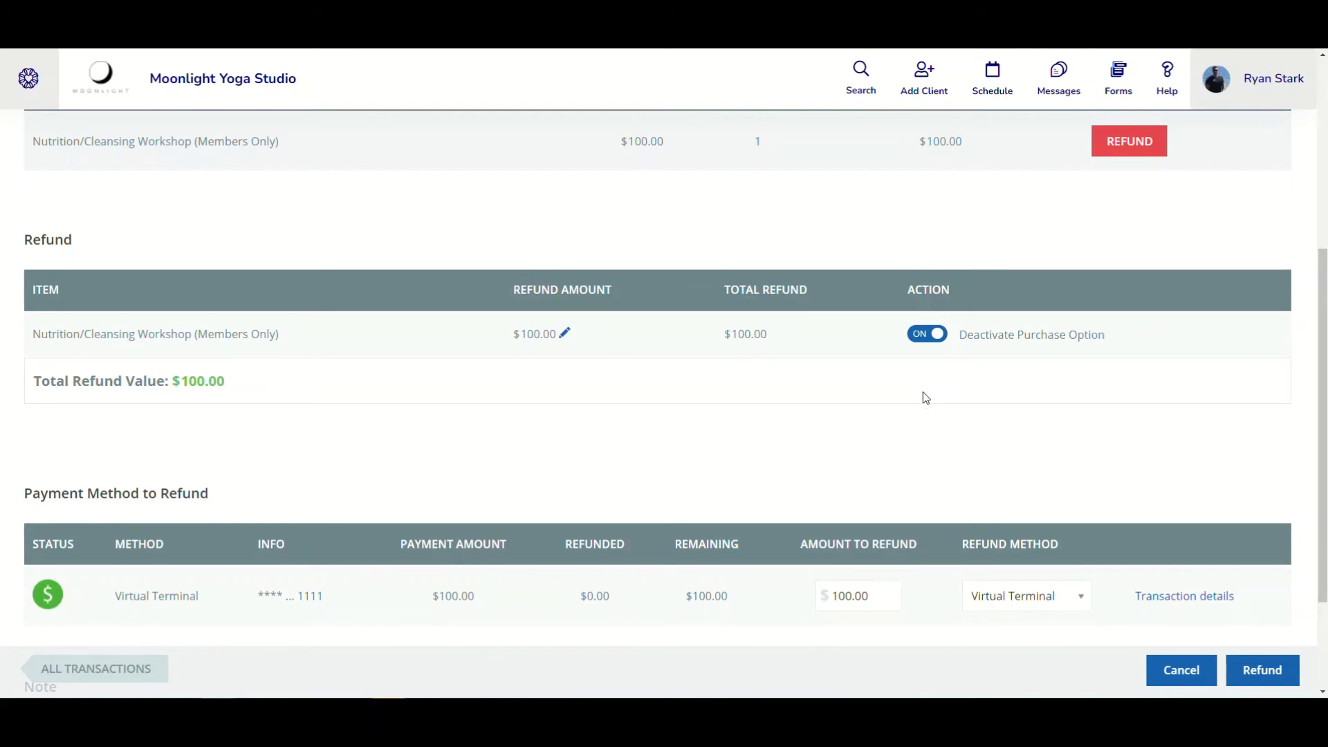
click(1179, 677)
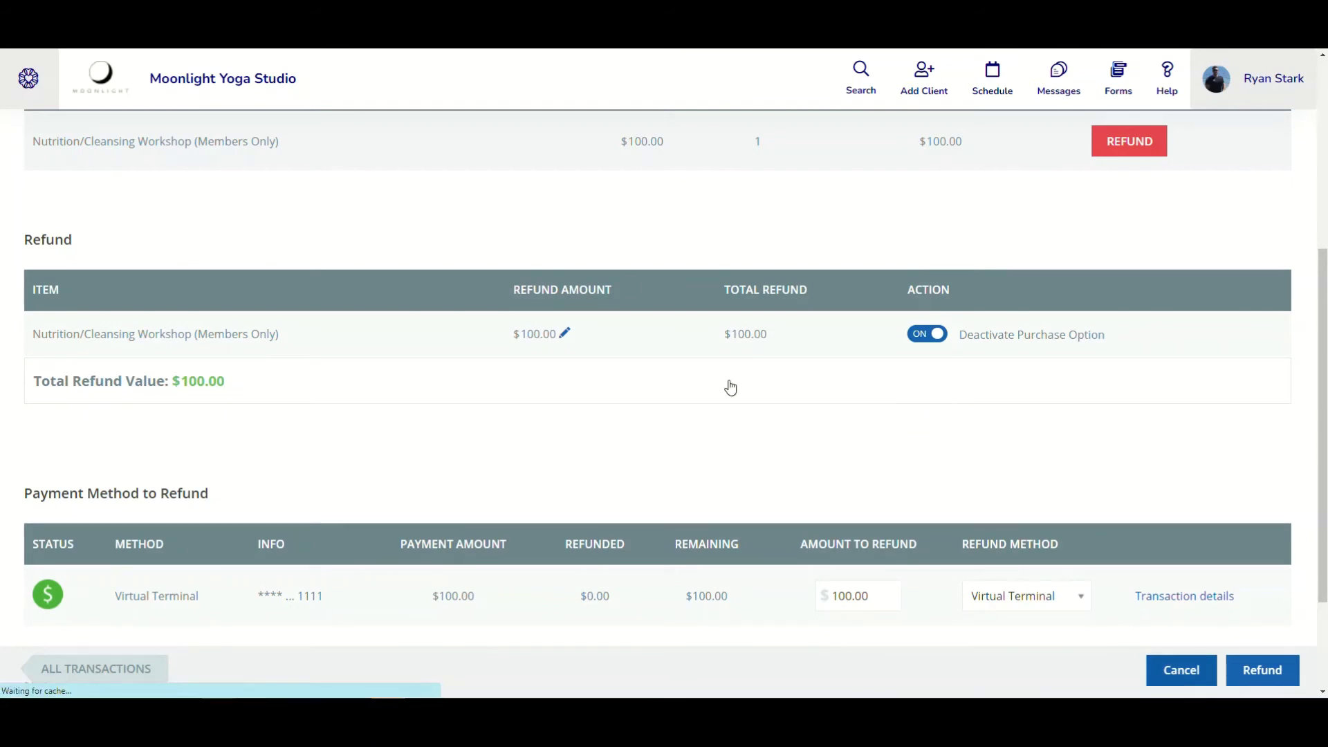
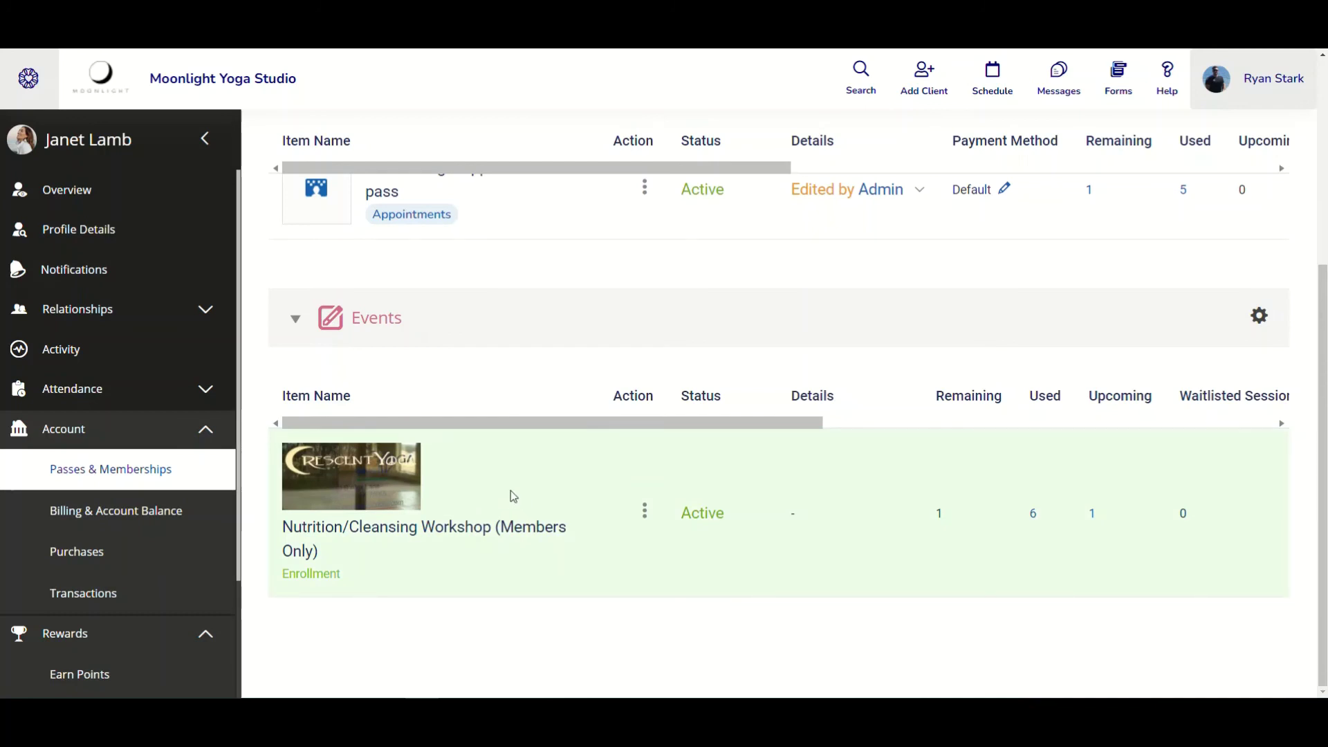
- Cancel the Nutrition/Cleansing Workshop (Members Only) event purchase without removing the client from past event sessions
click(646, 511)
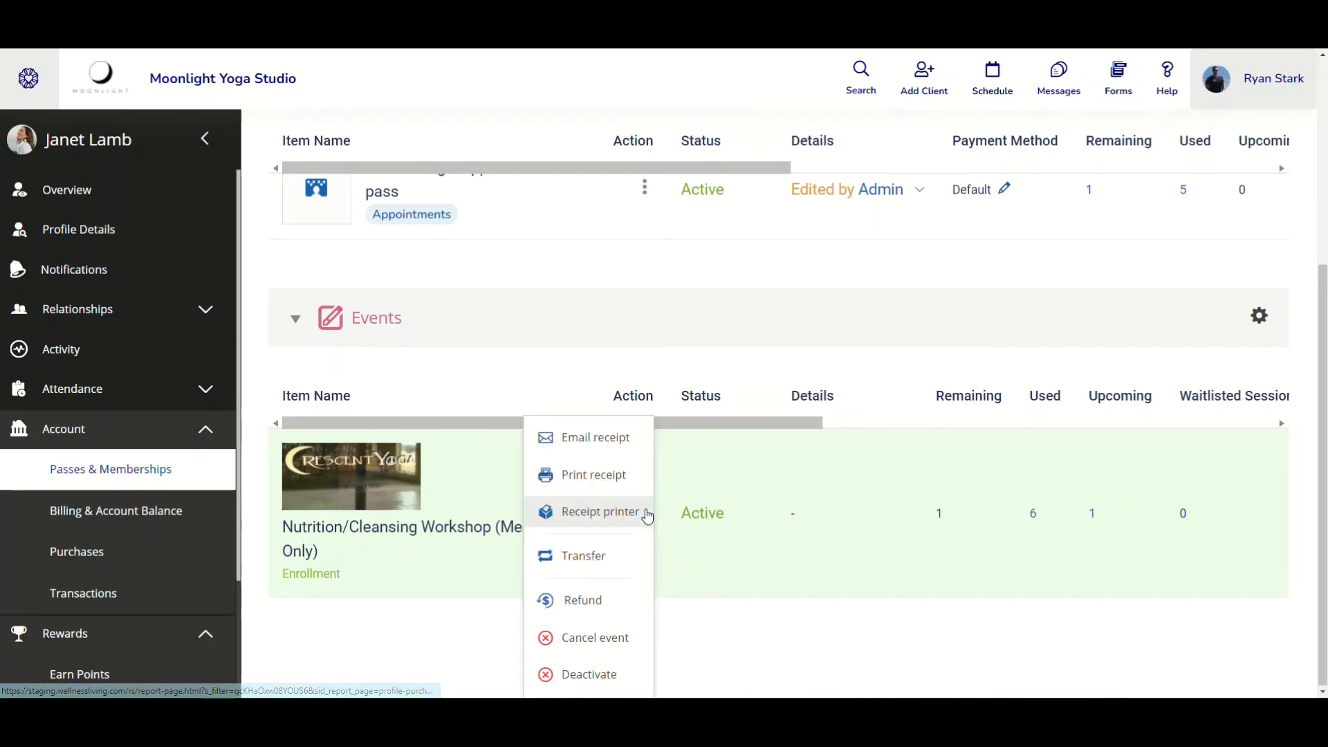
click(593, 637)
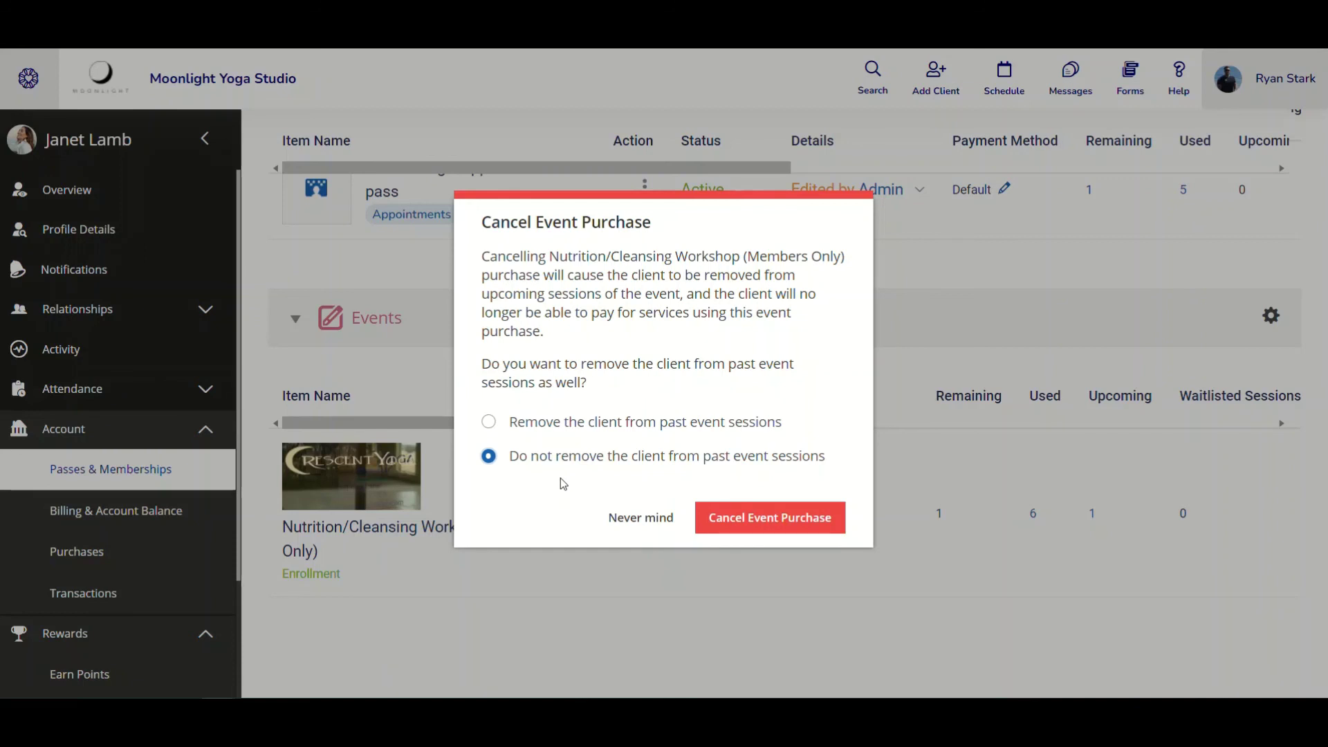
click(514, 428)
click(518, 464)
click(740, 520)
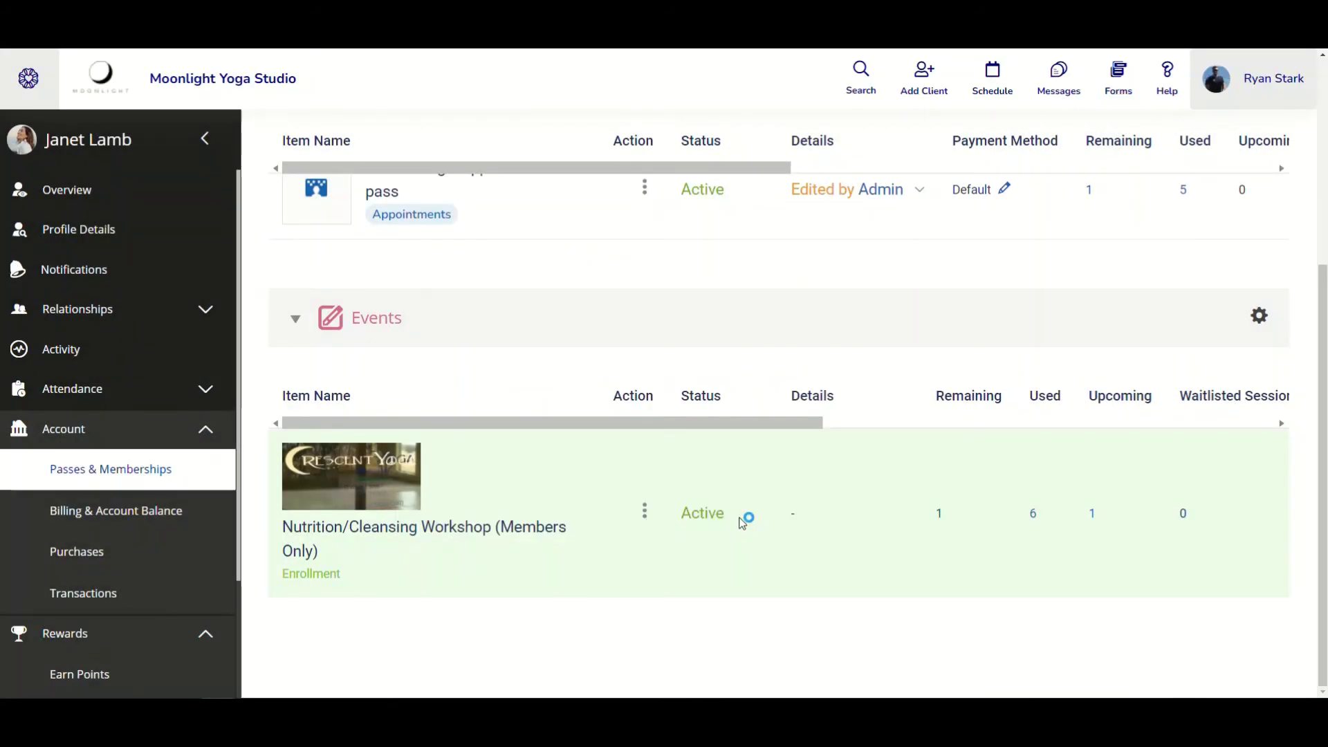